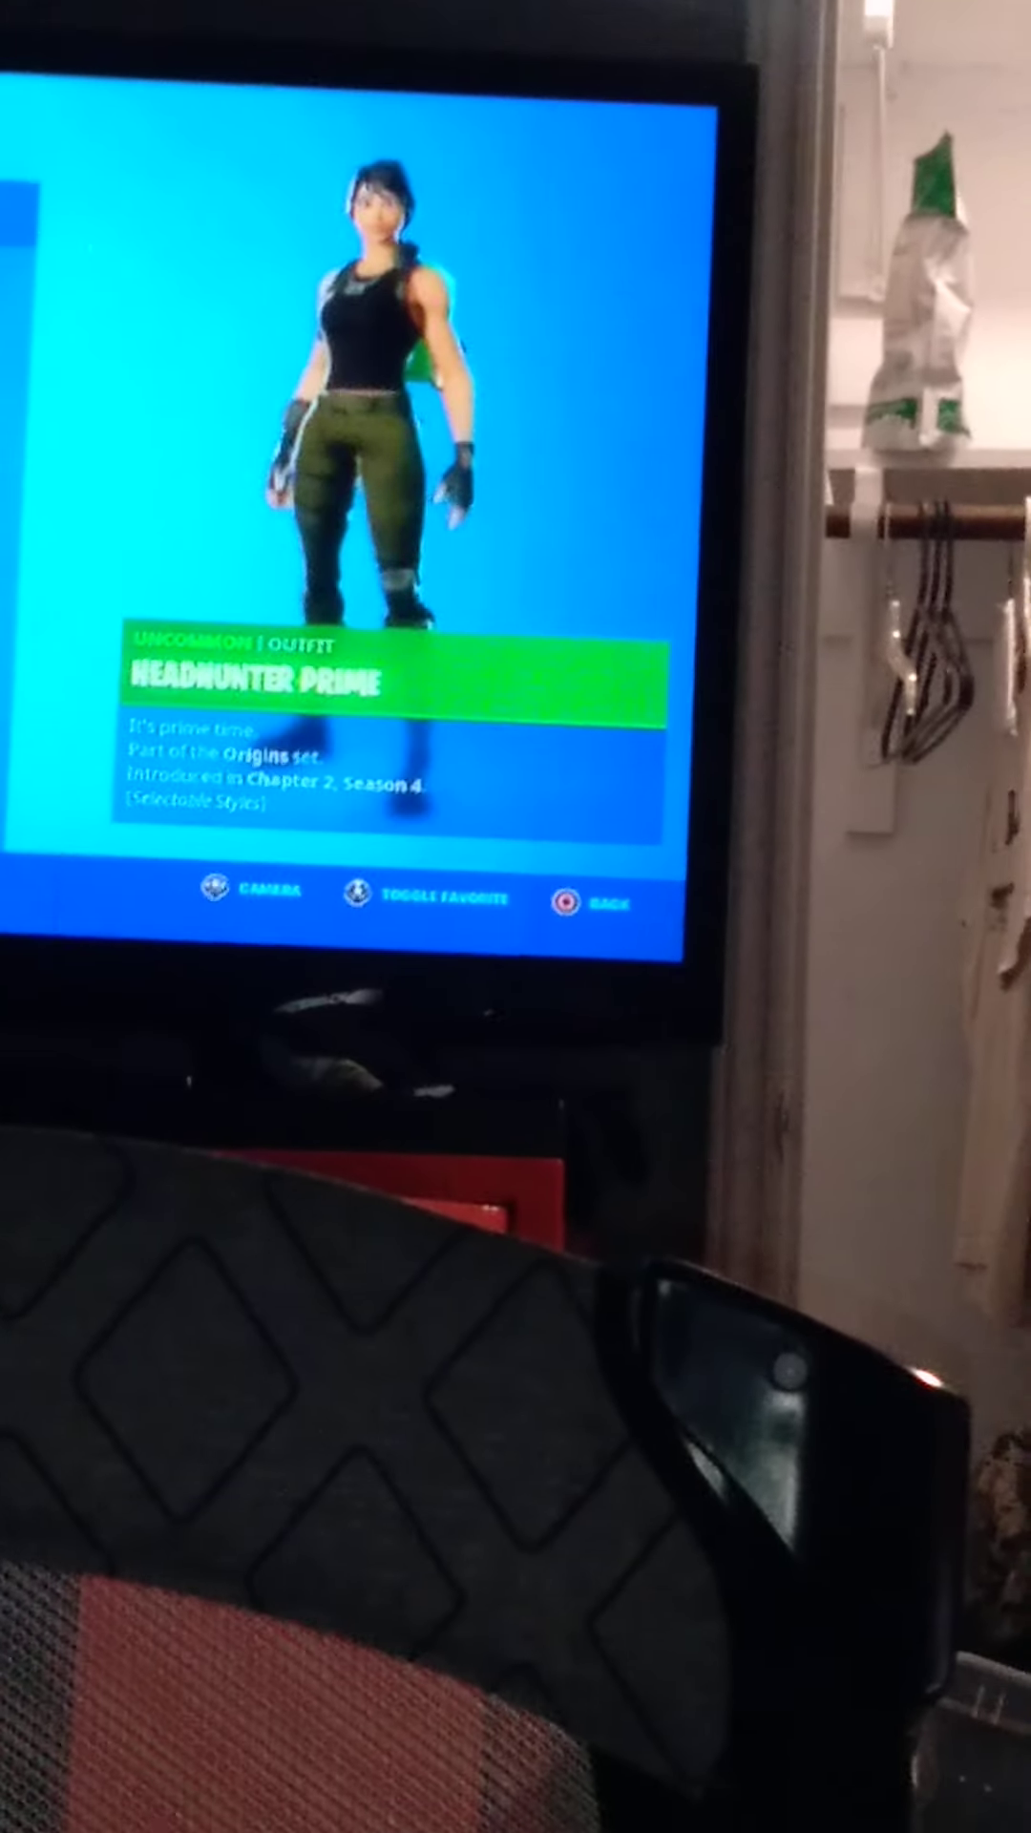
# Step: Advance the outfit preview to the NITELITE outfit
pyautogui.press('Down')
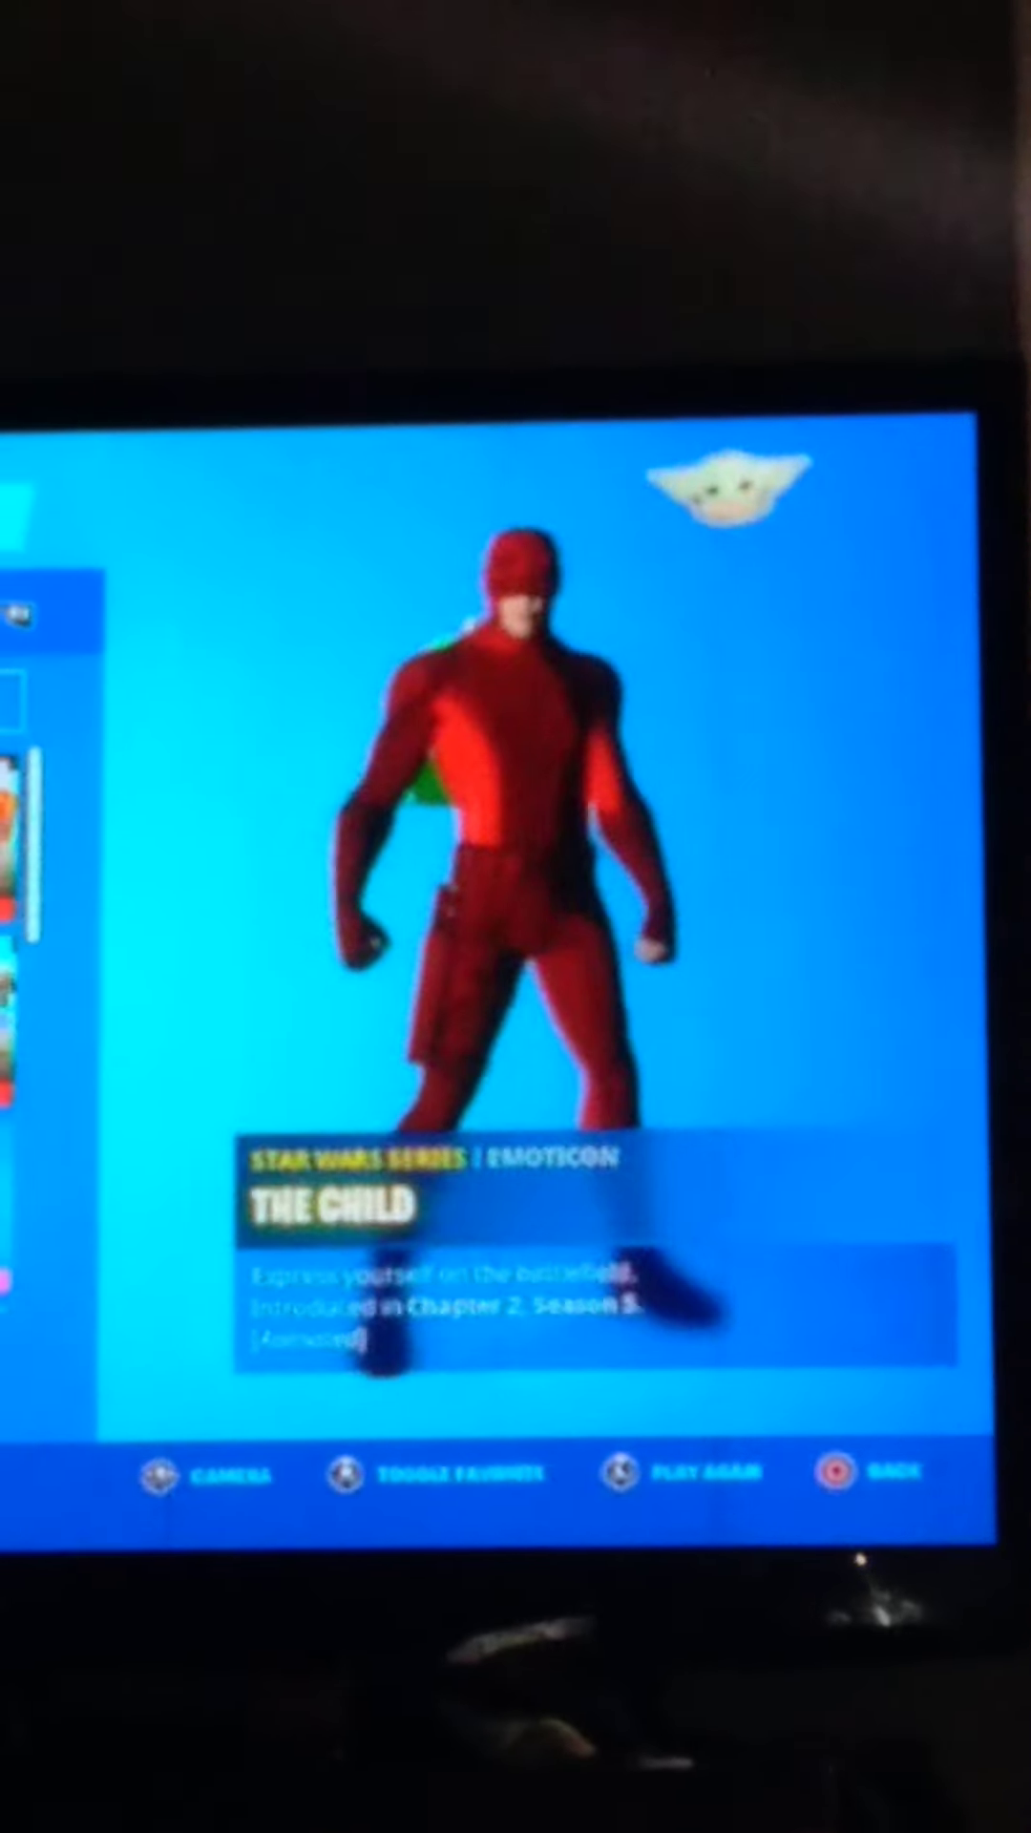
# Step: Preview successive emotes, moving past BOOMIN' on to the RGR emoticon
pyautogui.press('Down')
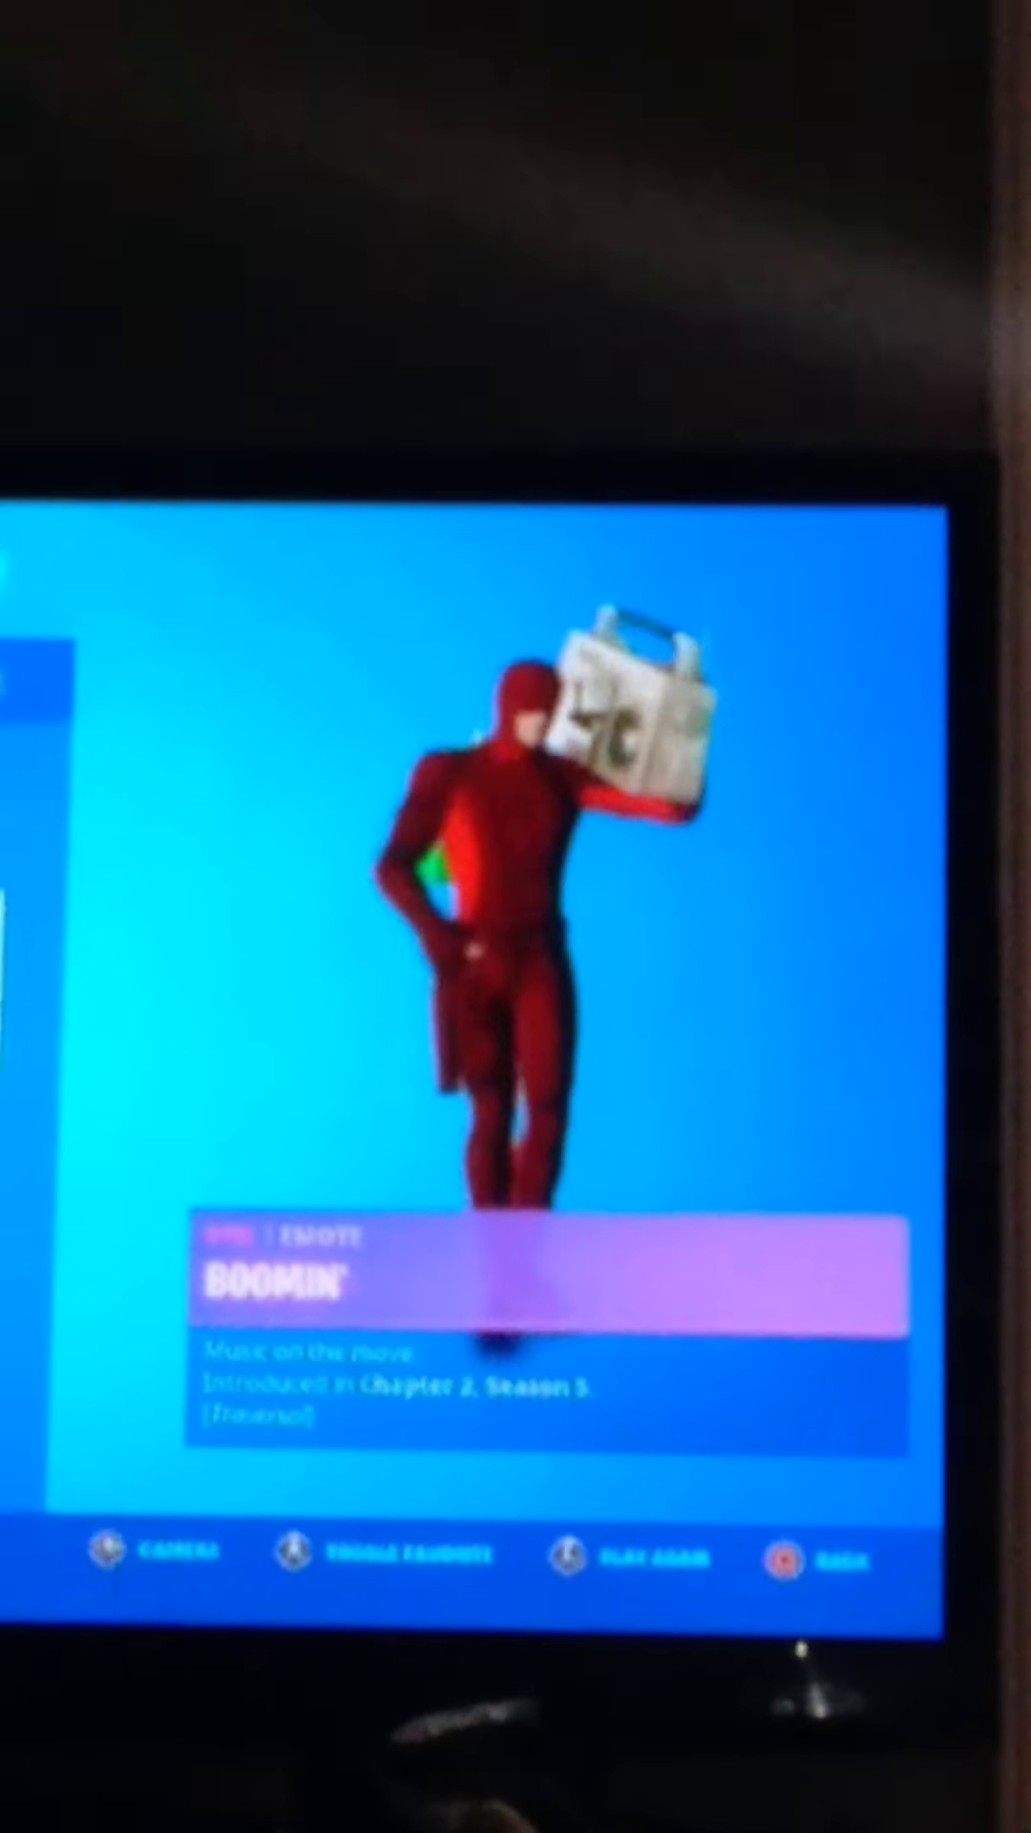
pyautogui.press('Down')
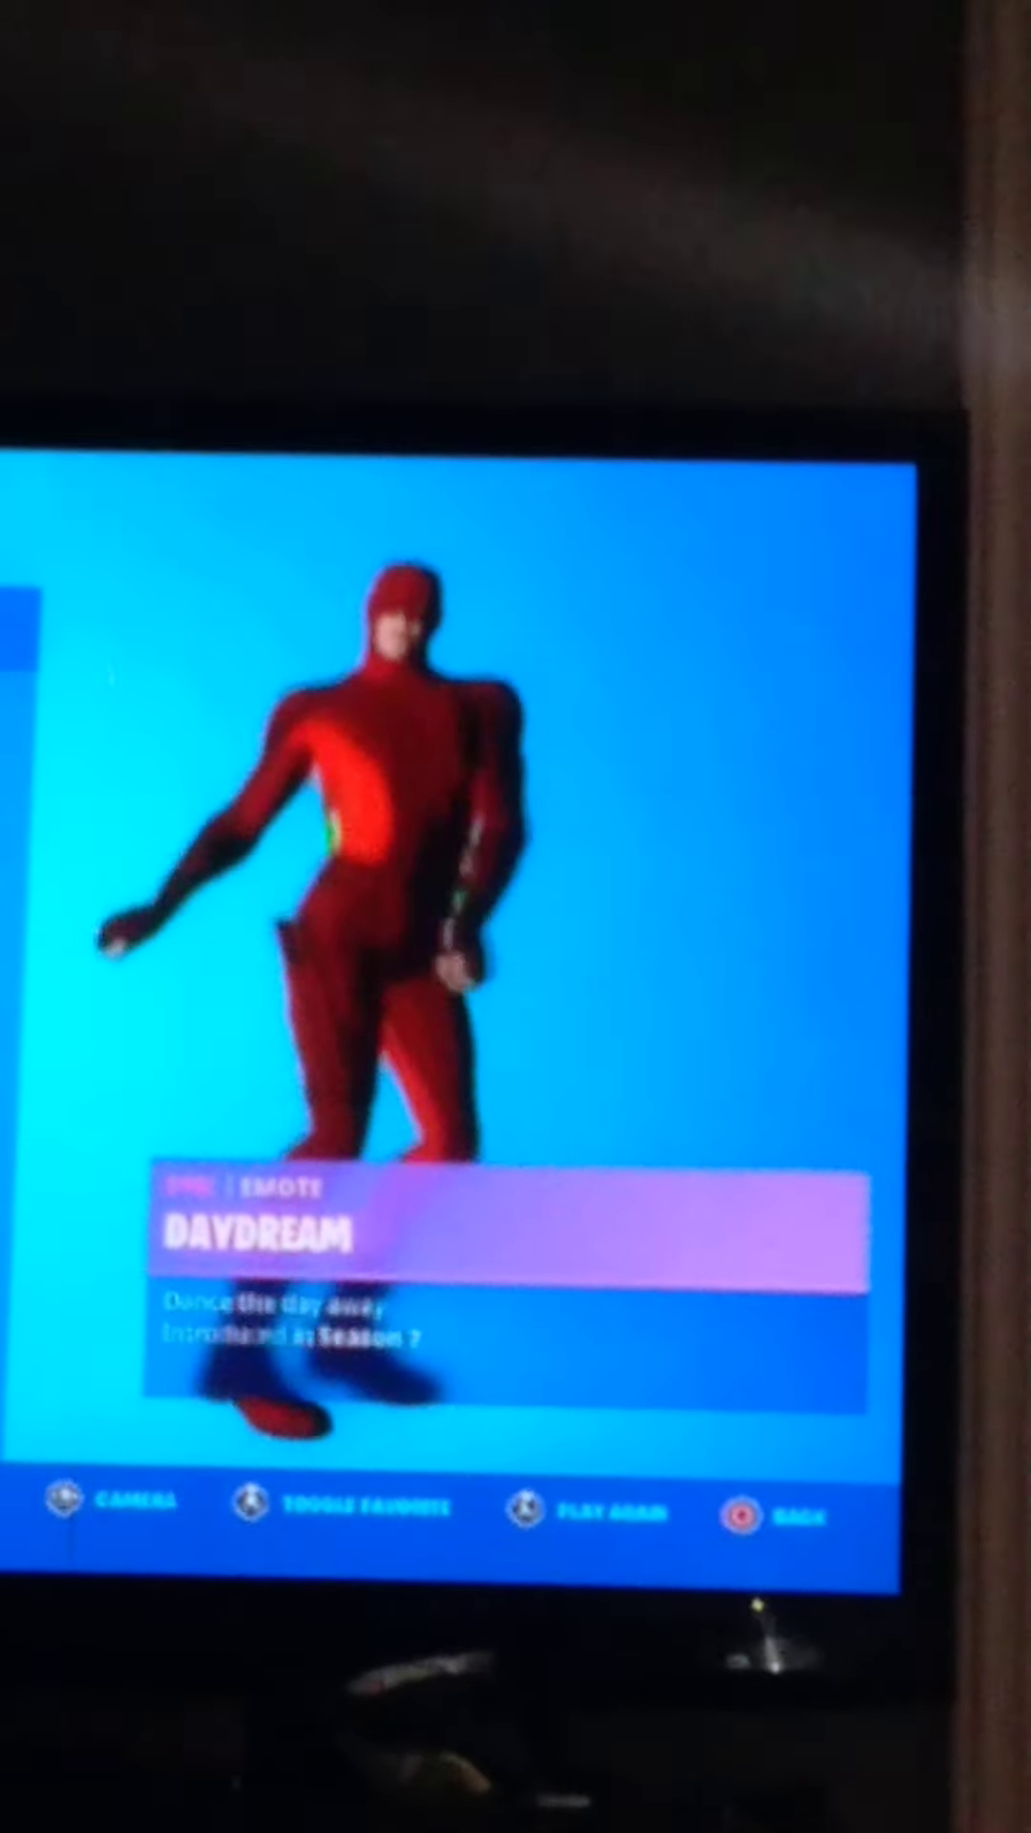
pyautogui.press('Down')
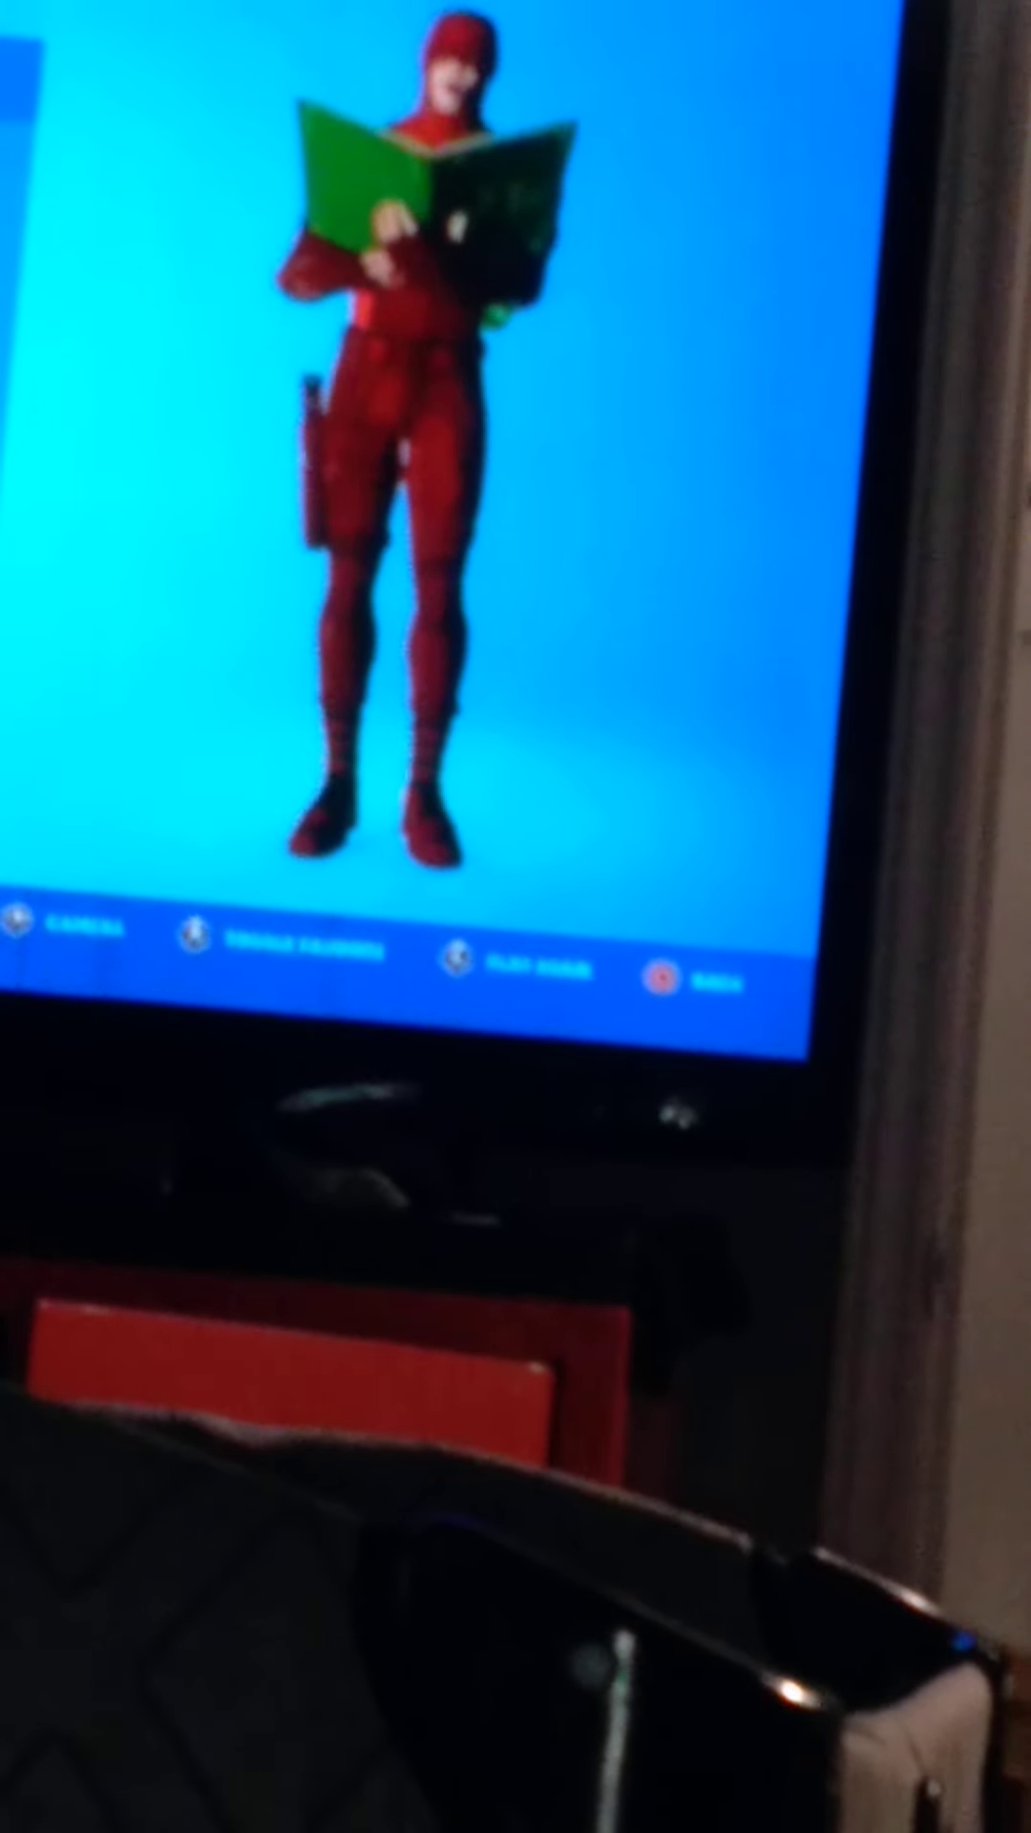
# Step: Switch the red-suited character's preview to the Slow Clap emote
pyautogui.press('Left')
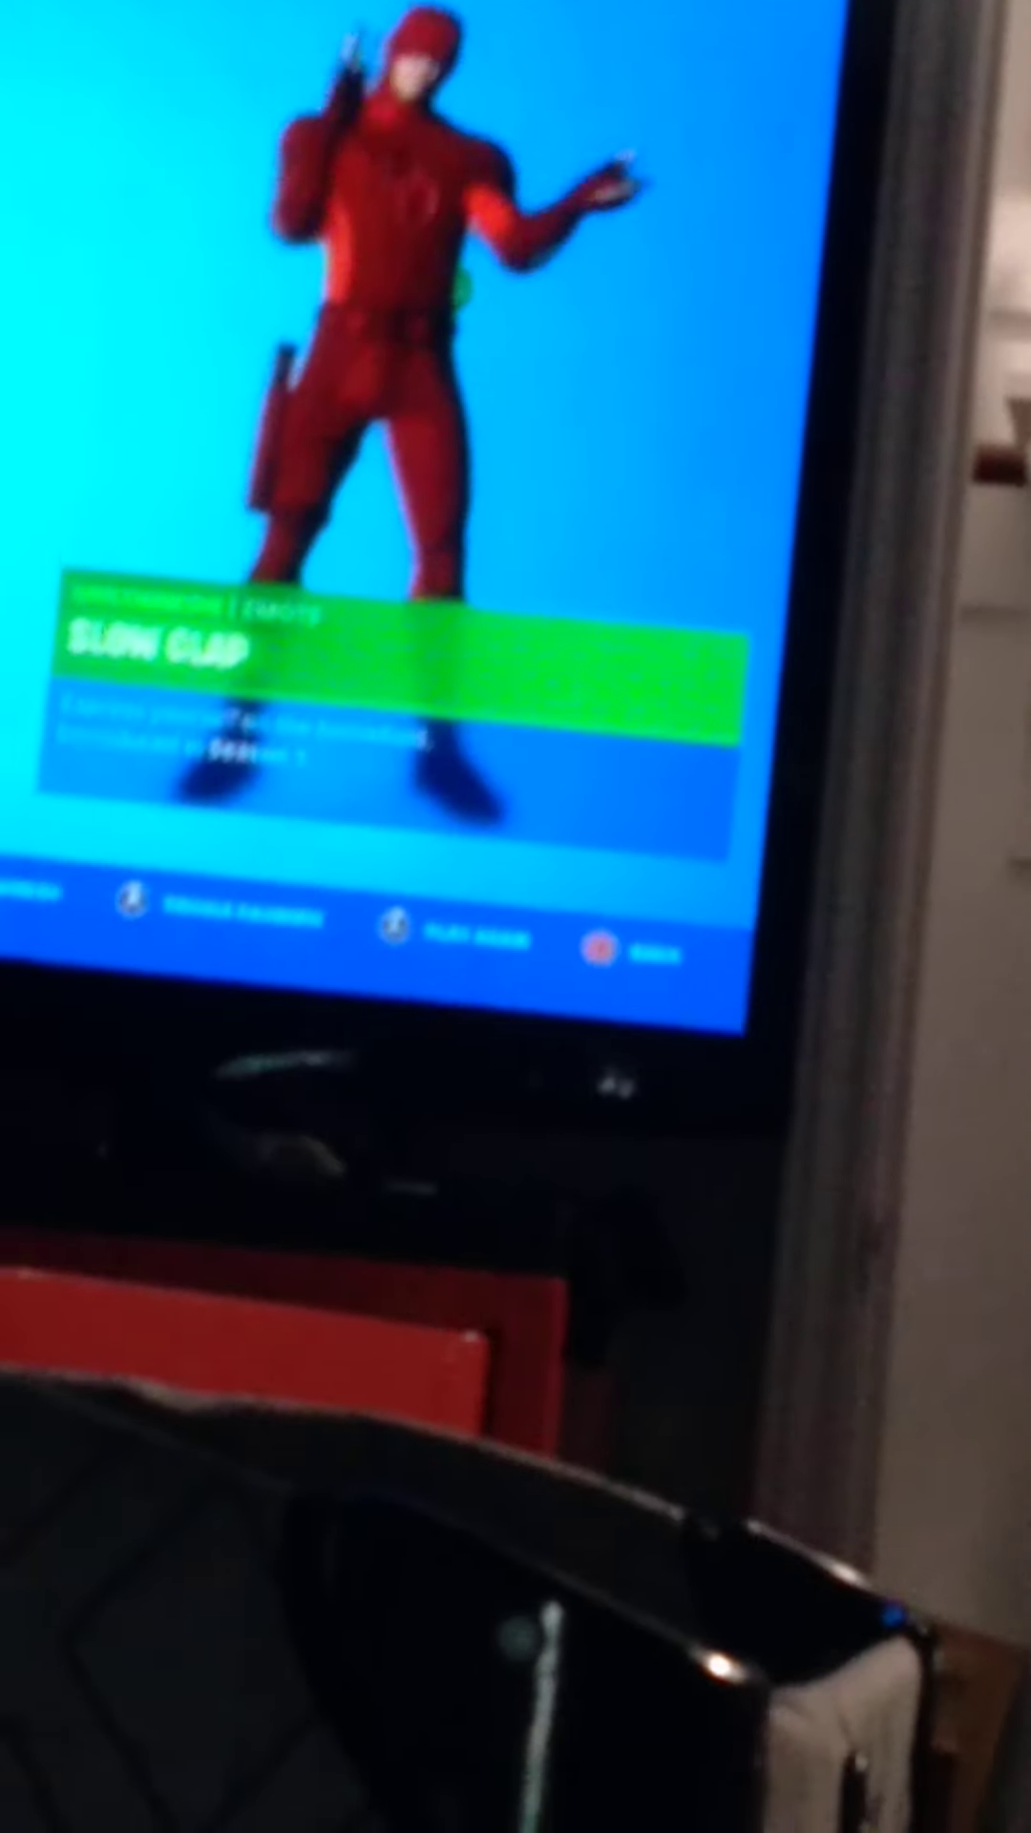